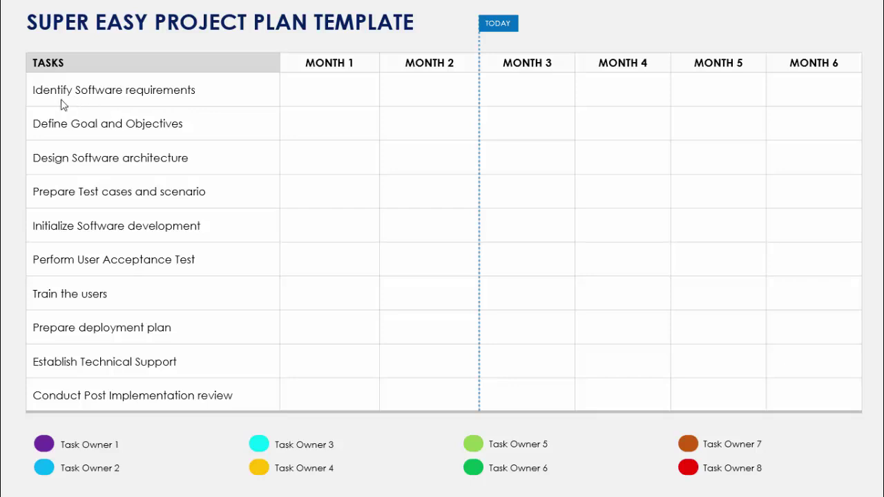
- Step through the slide show to reveal the Define Goal, Milestone 1 and Prepare Test task bars
click(609, 25)
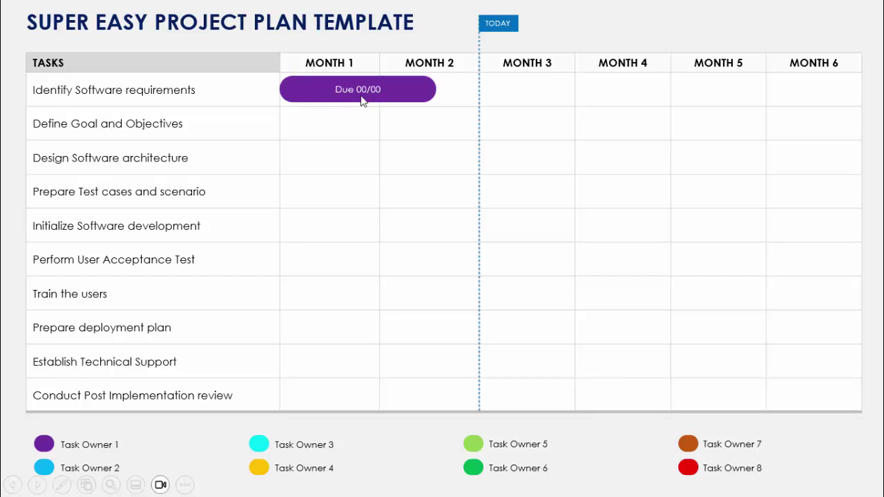
click(597, 43)
click(598, 44)
click(597, 43)
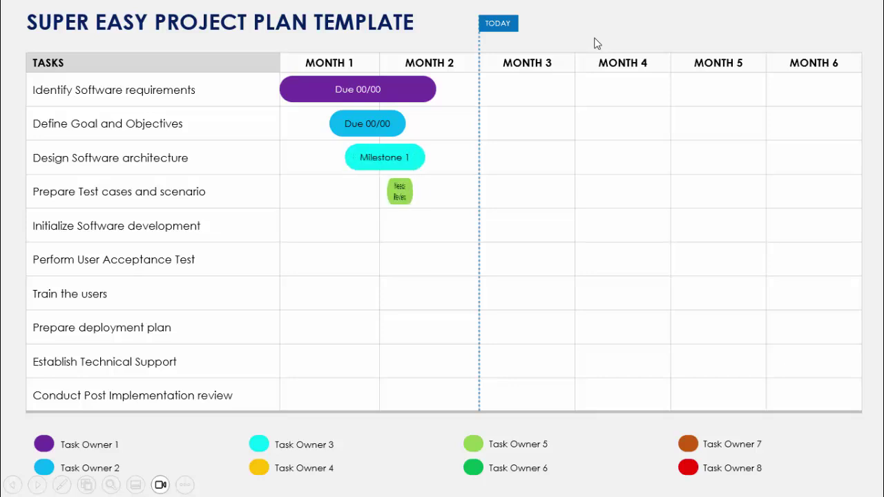
click(597, 43)
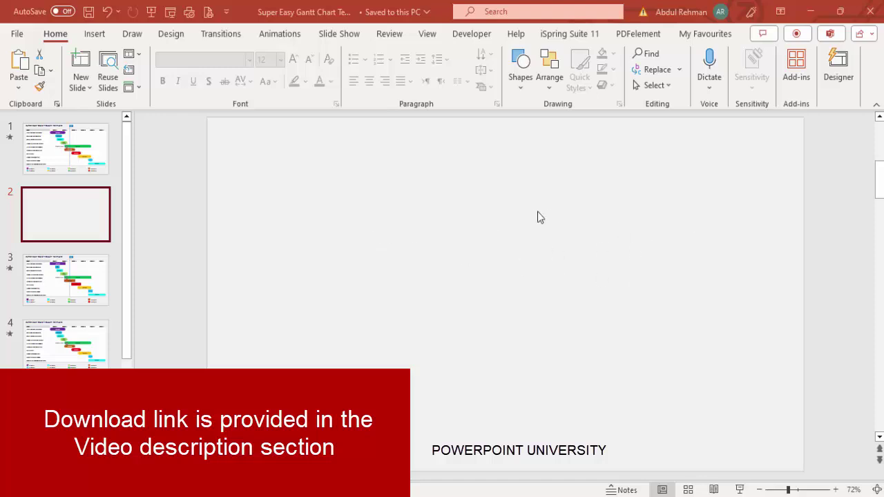
click(95, 35)
- Insert a table of 7 columns and 11 rows on slide 2
click(89, 88)
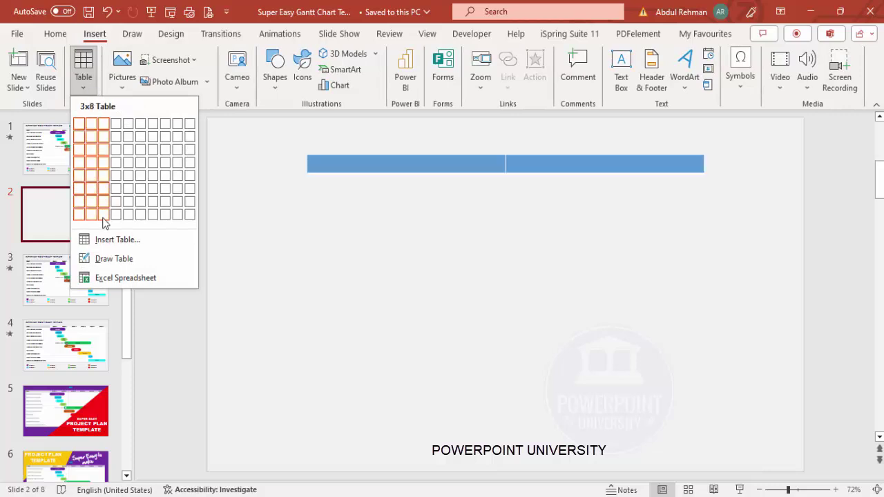
click(159, 242)
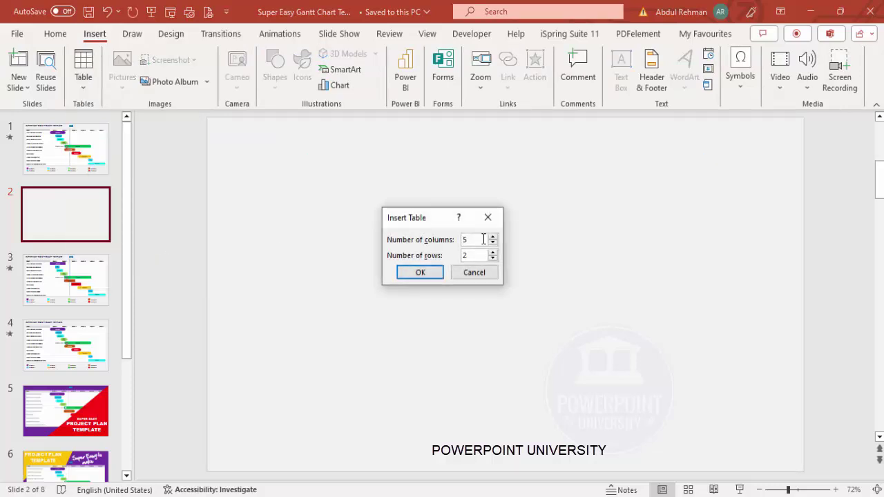
drag(475, 240, 447, 239)
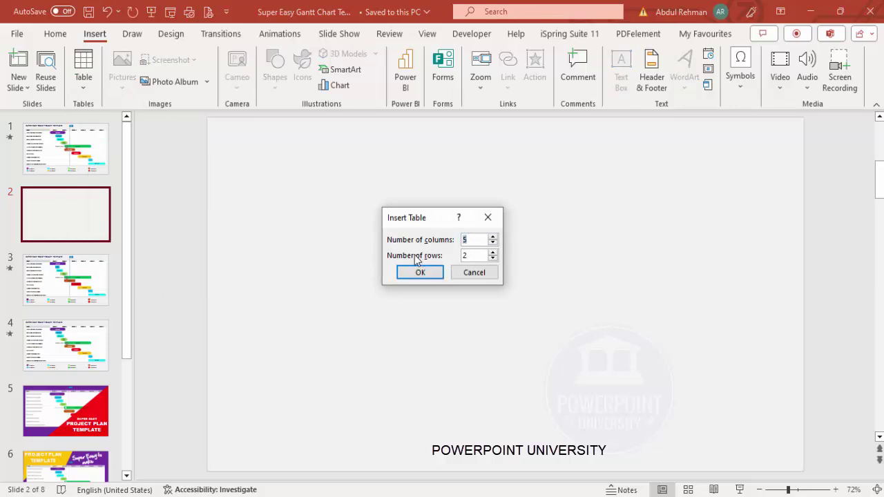
text(7)
click(475, 257)
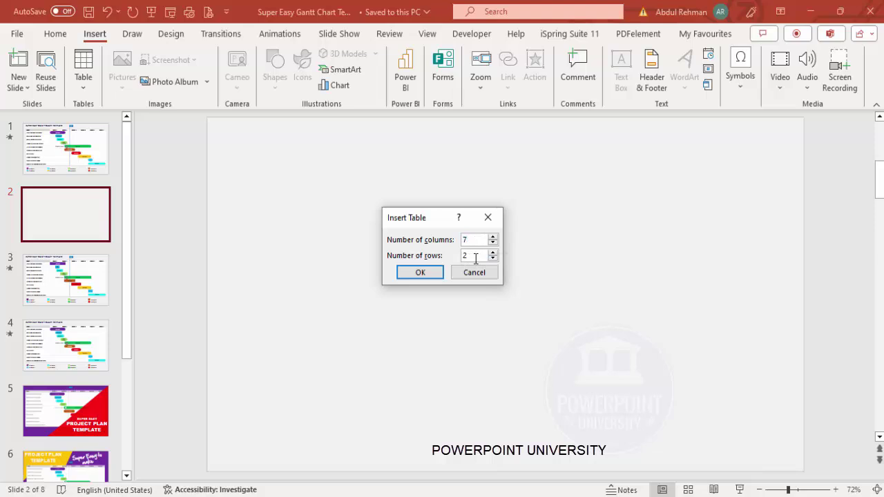
text(11)
click(423, 276)
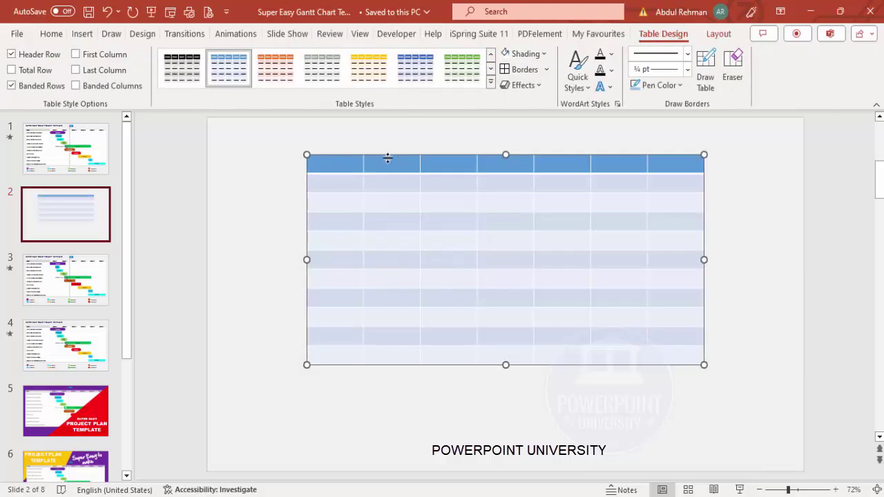
- Move the table to the upper left, stretch it across the slide, and shade every cell white
drag(388, 155, 304, 157)
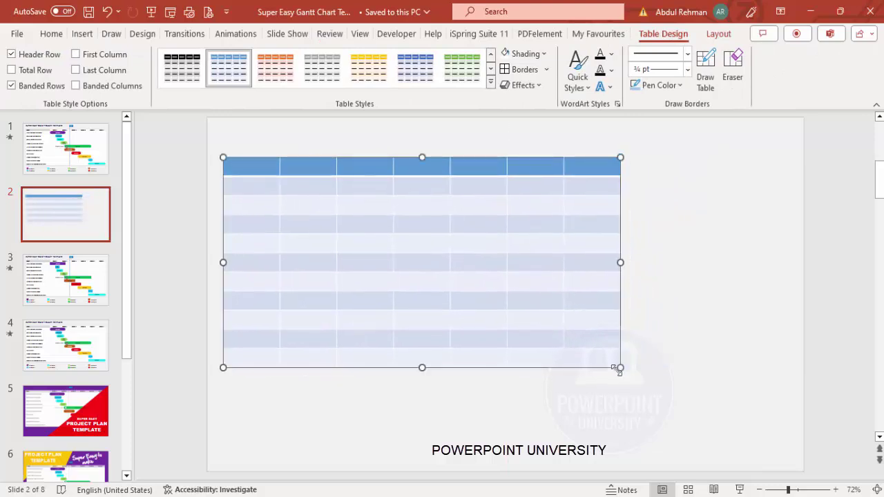
drag(620, 367, 785, 419)
mouse_move(269, 167)
mouse_down()
mouse_move(670, 382)
mouse_move(743, 407)
mouse_up()
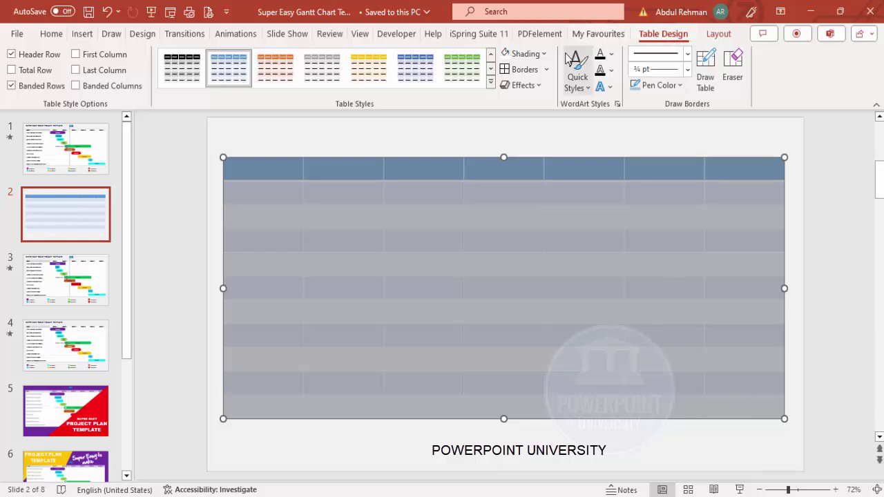
click(523, 53)
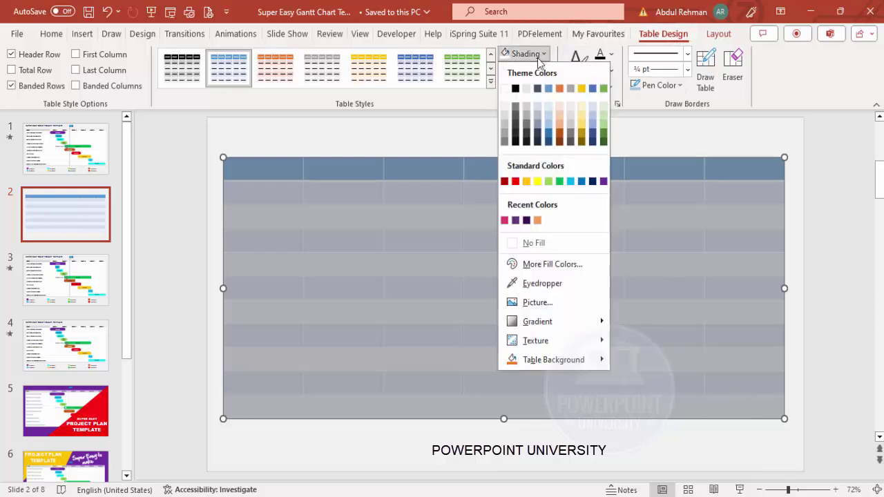
click(505, 88)
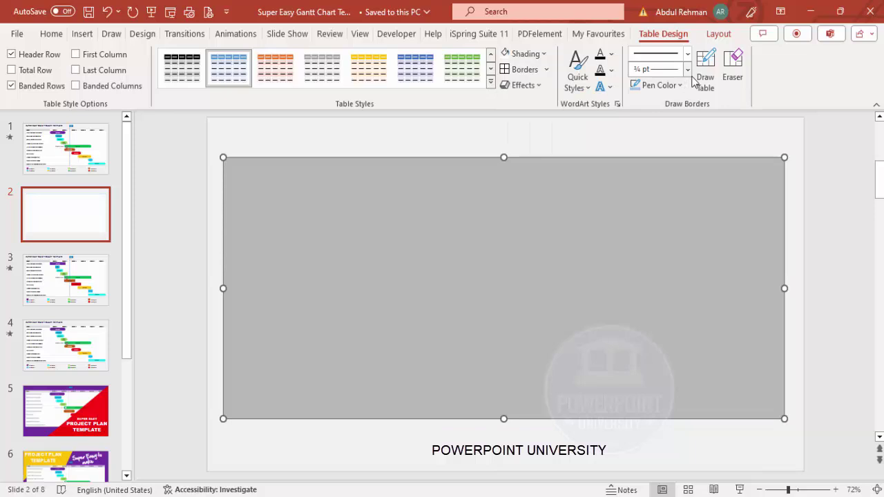
- Apply ¾ pt coloured borders to all the table's cells
click(687, 70)
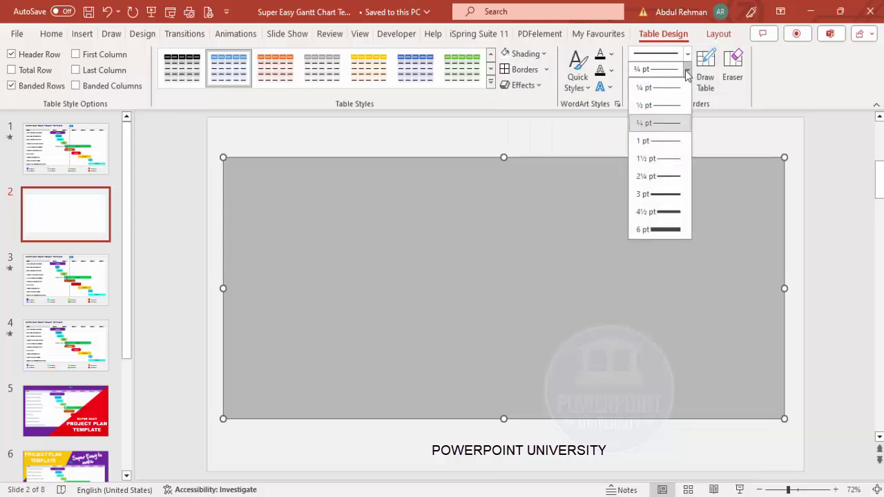
click(652, 124)
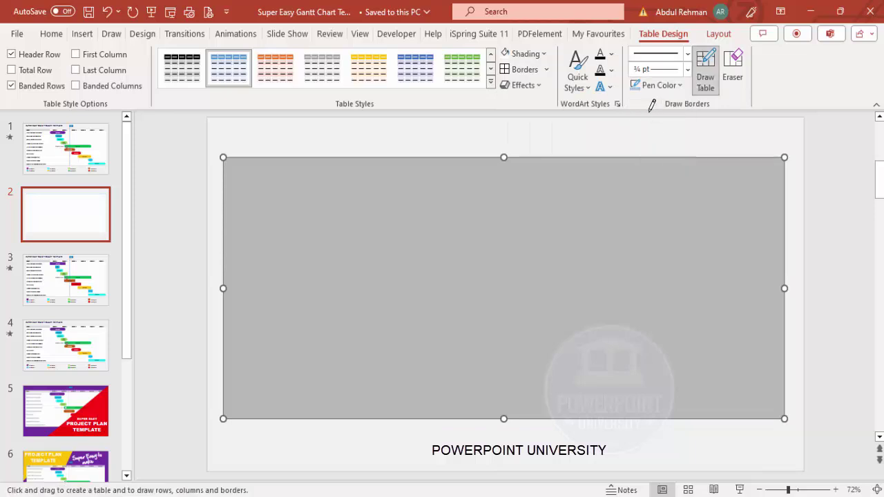
click(679, 85)
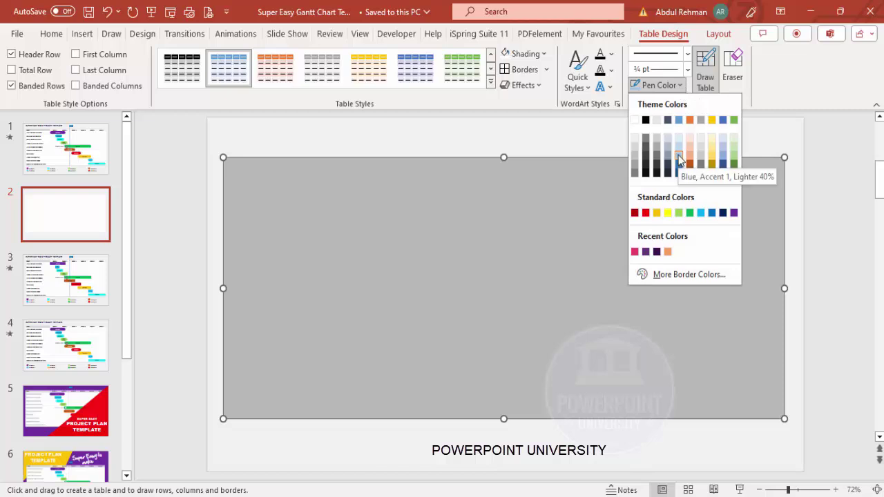
click(546, 70)
click(515, 107)
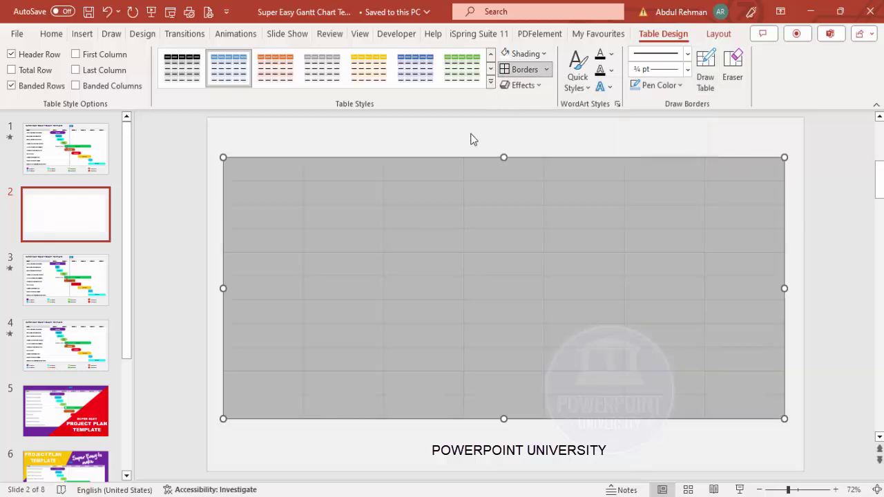
click(450, 144)
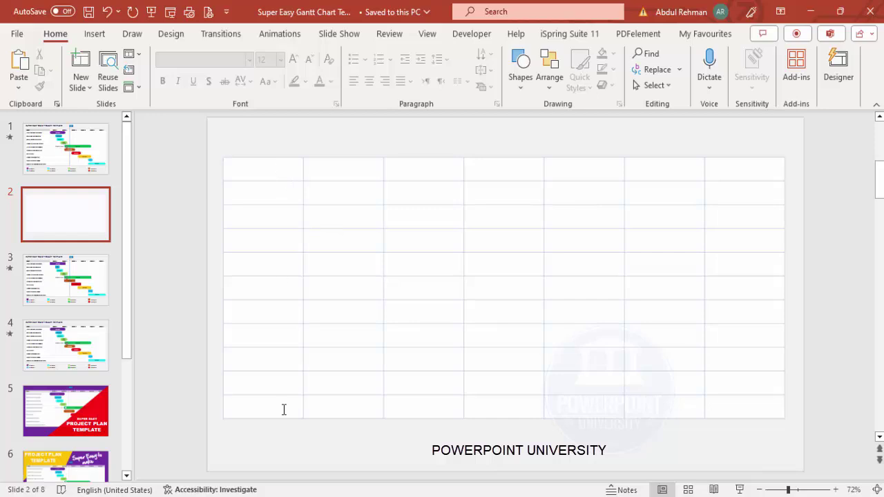
- Widen the table's first column to 3.4"
drag(262, 170, 283, 410)
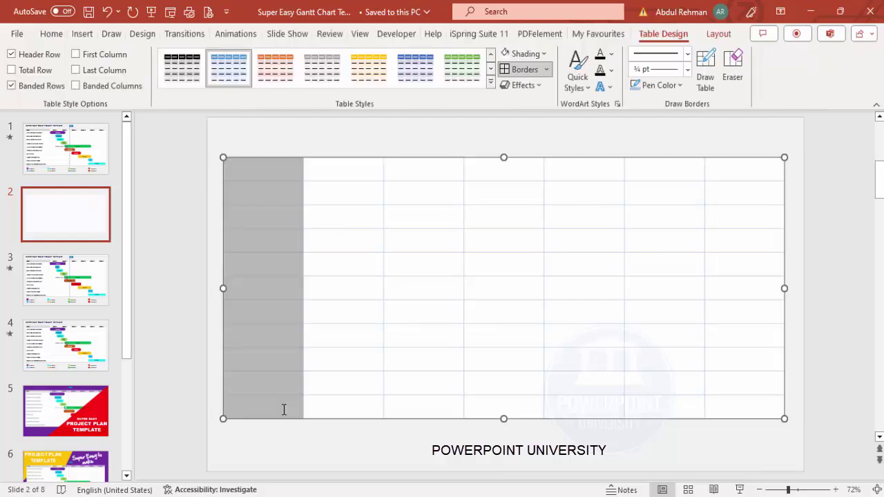
click(718, 35)
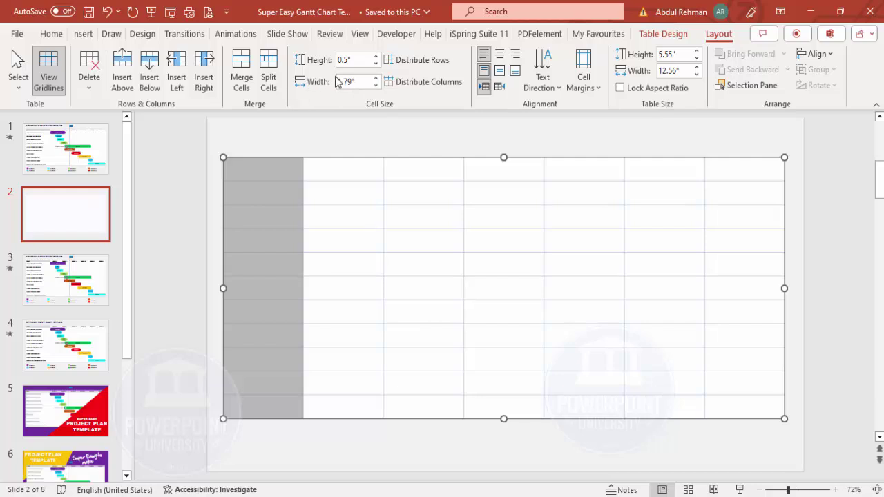
click(376, 79)
click(375, 78)
click(376, 79)
click(376, 79)
click(376, 79)
click(376, 79)
click(376, 78)
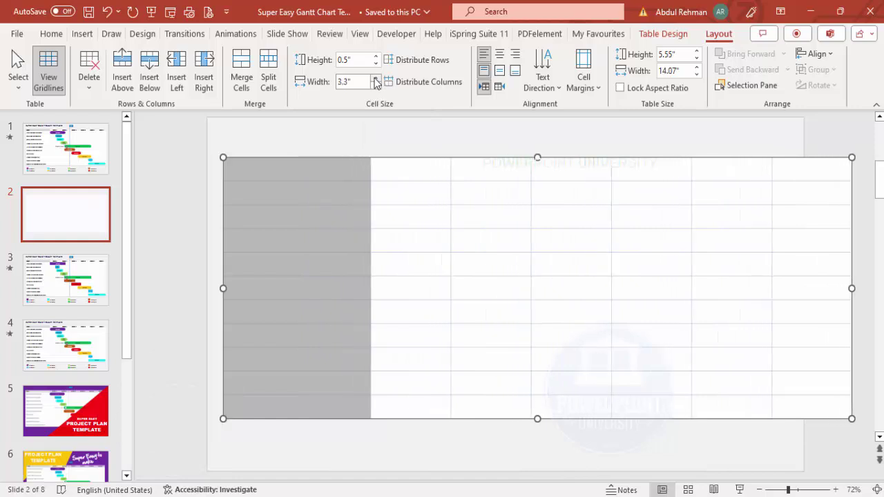
click(376, 79)
- Narrow the six month columns to 1.5", nudge the table slightly, and select the top row
drag(453, 185, 813, 419)
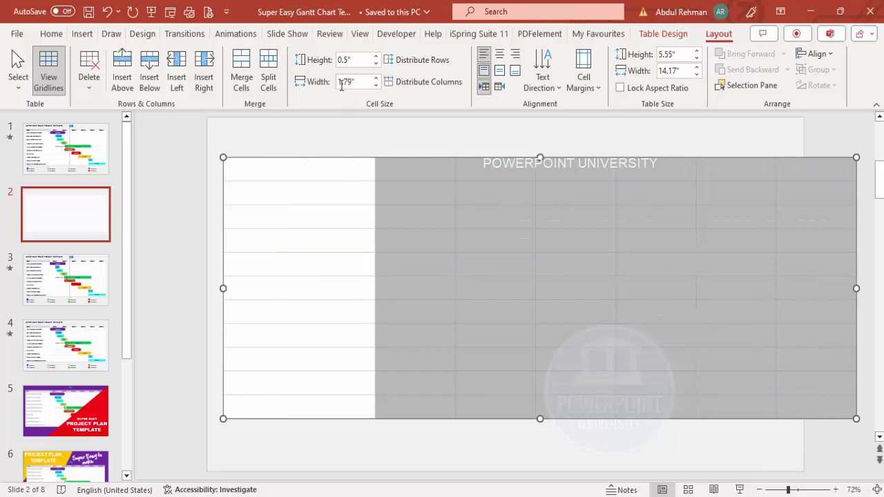
click(377, 86)
click(376, 86)
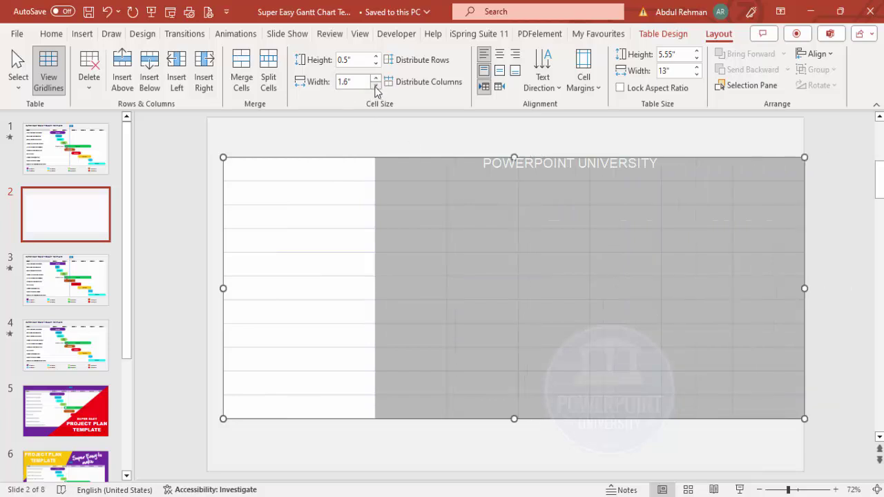
click(377, 87)
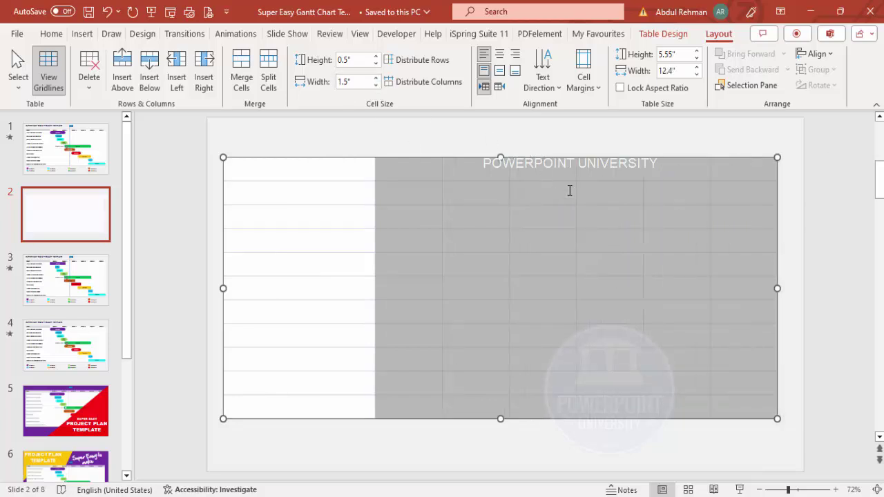
click(677, 130)
click(696, 162)
drag(681, 164, 692, 169)
drag(458, 179, 752, 177)
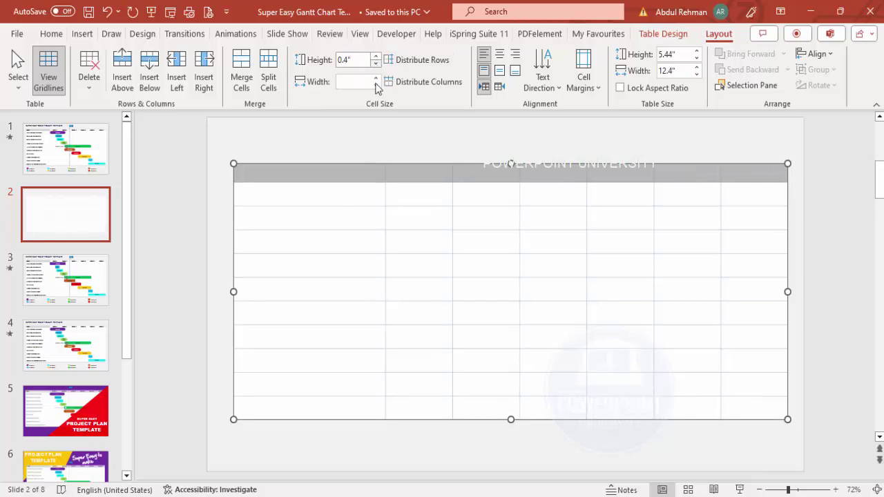
- Make the text in all the table's cells black
click(358, 146)
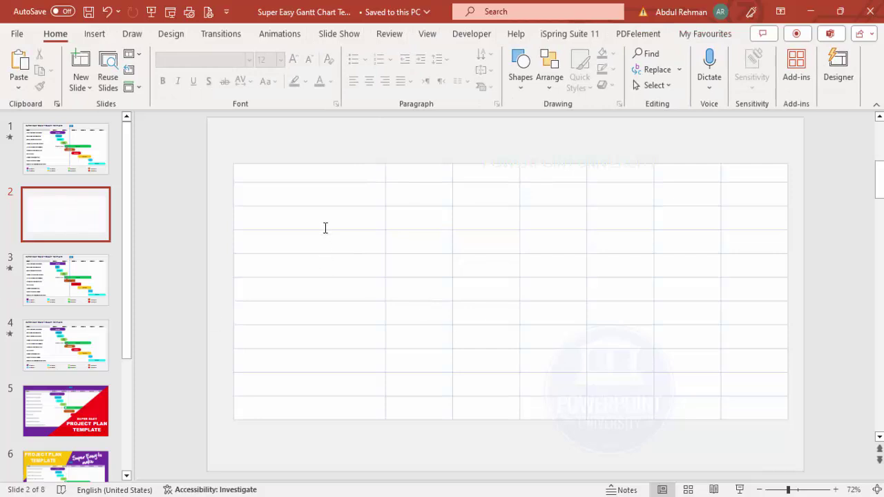
drag(327, 175, 763, 410)
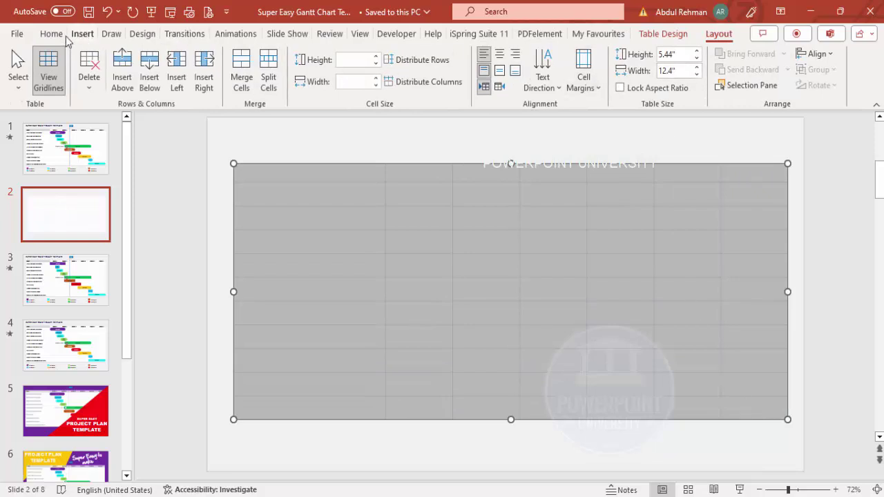
click(50, 33)
click(331, 82)
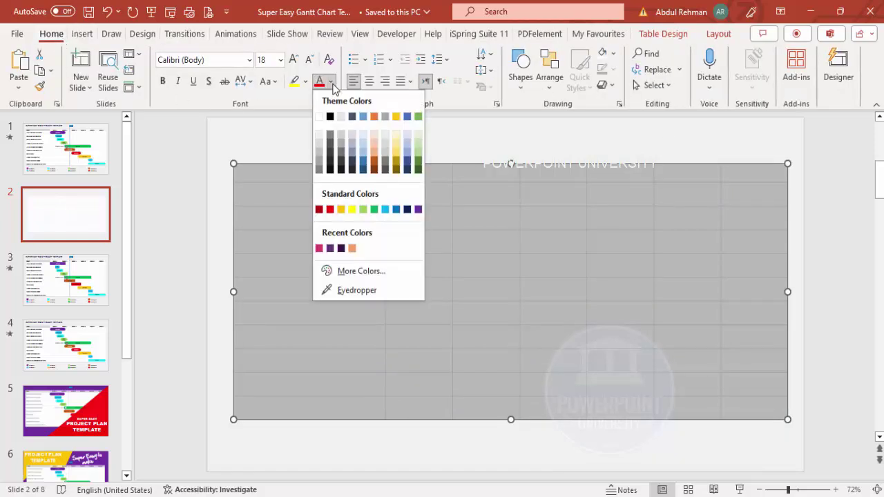
click(330, 117)
- Change the table font to Century Gothic at 14 pt
click(220, 59)
text(Cent)
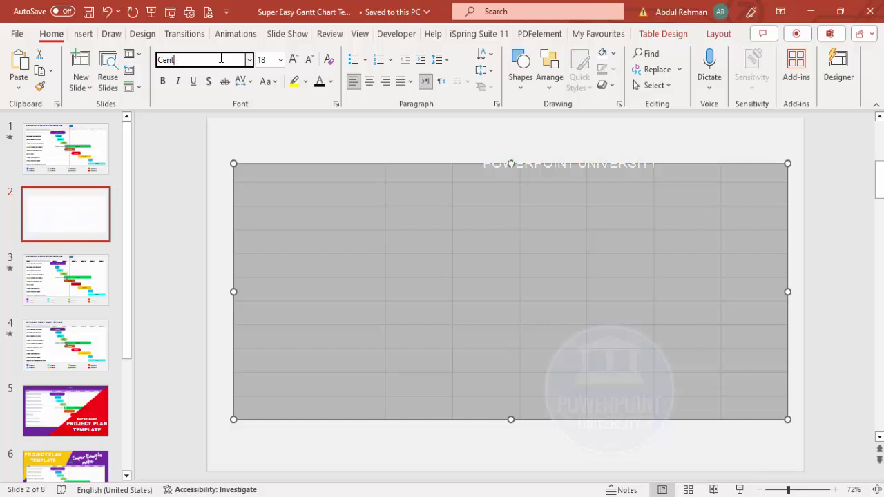
text(ruu)
key(Tab)
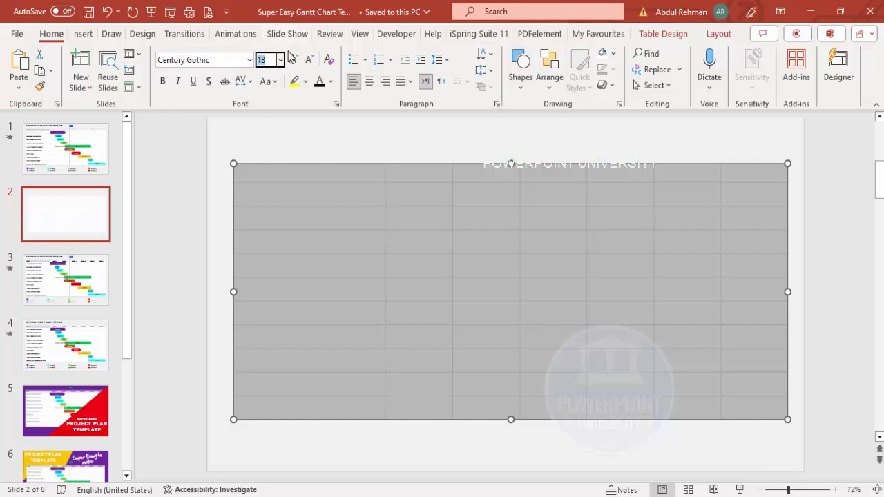
click(309, 60)
click(309, 61)
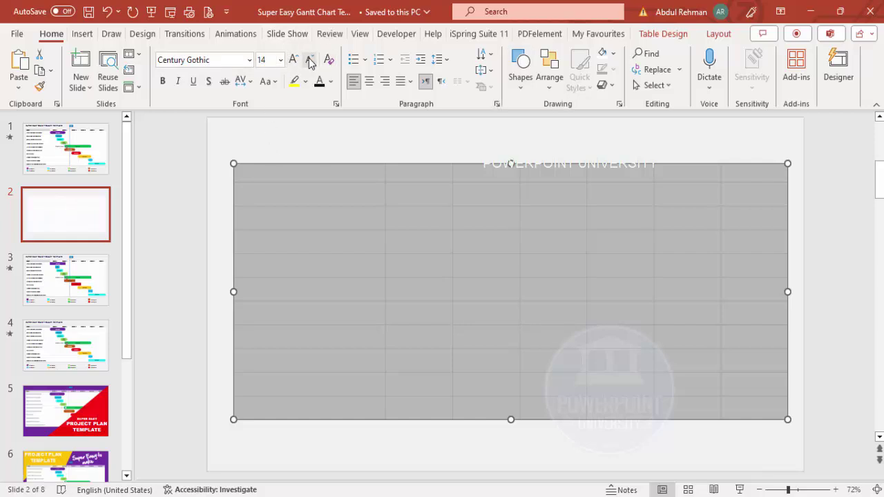